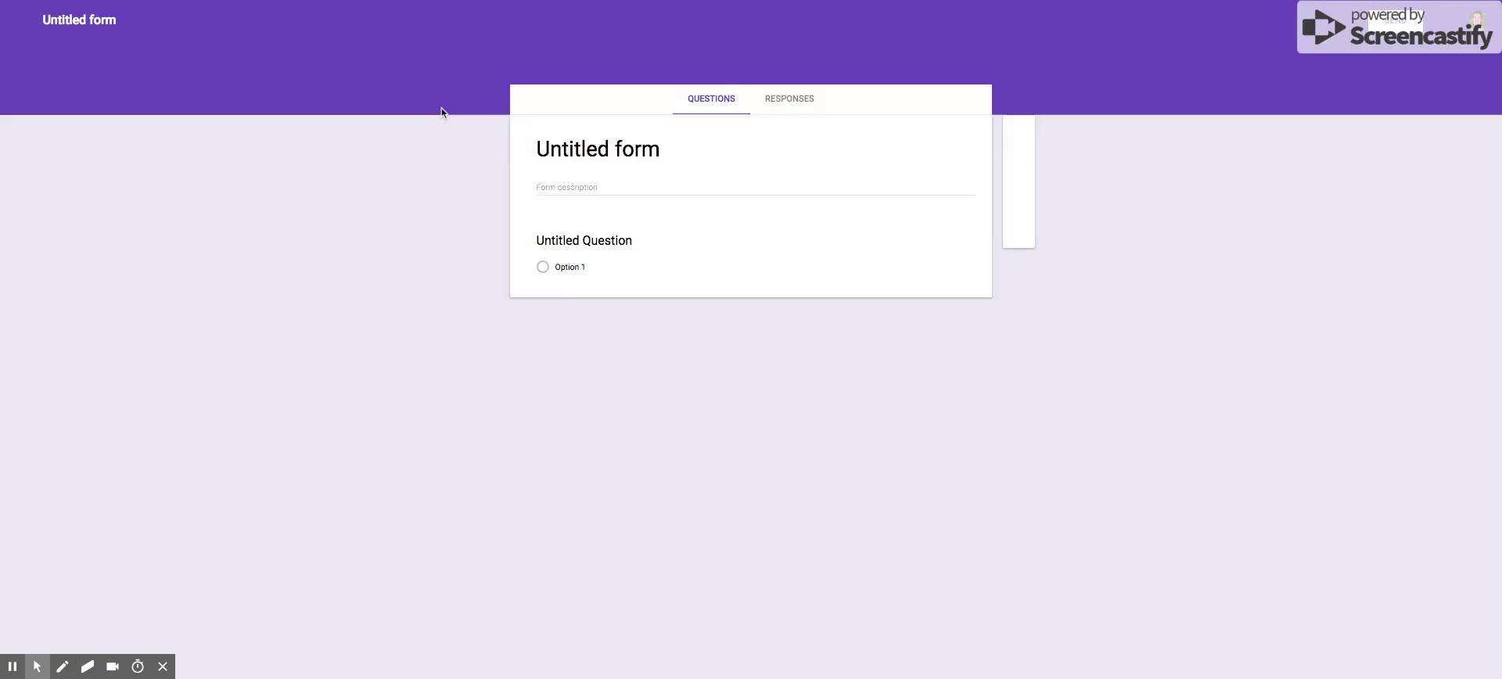
Retitle the form 'Stats Survey', fixing the typo and the lowercase 's' in survey
click(653, 146)
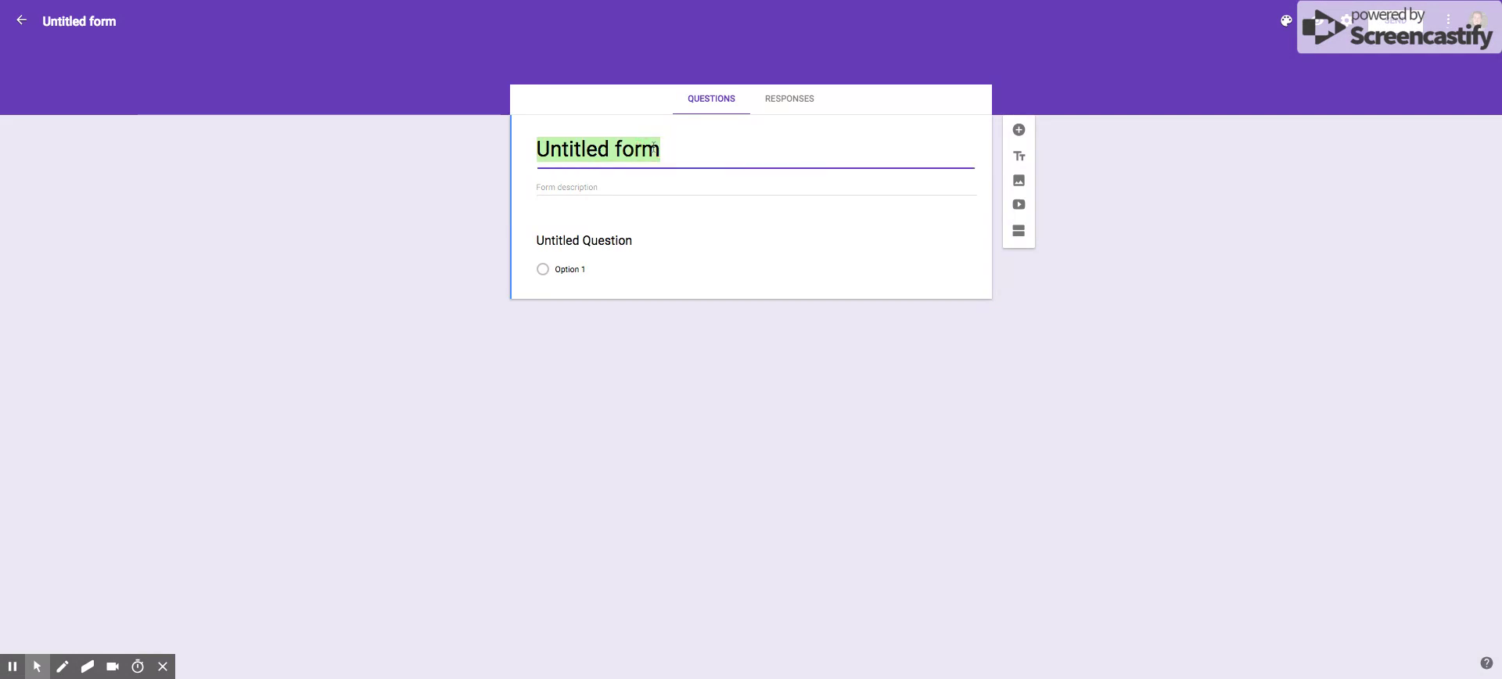
text(S)
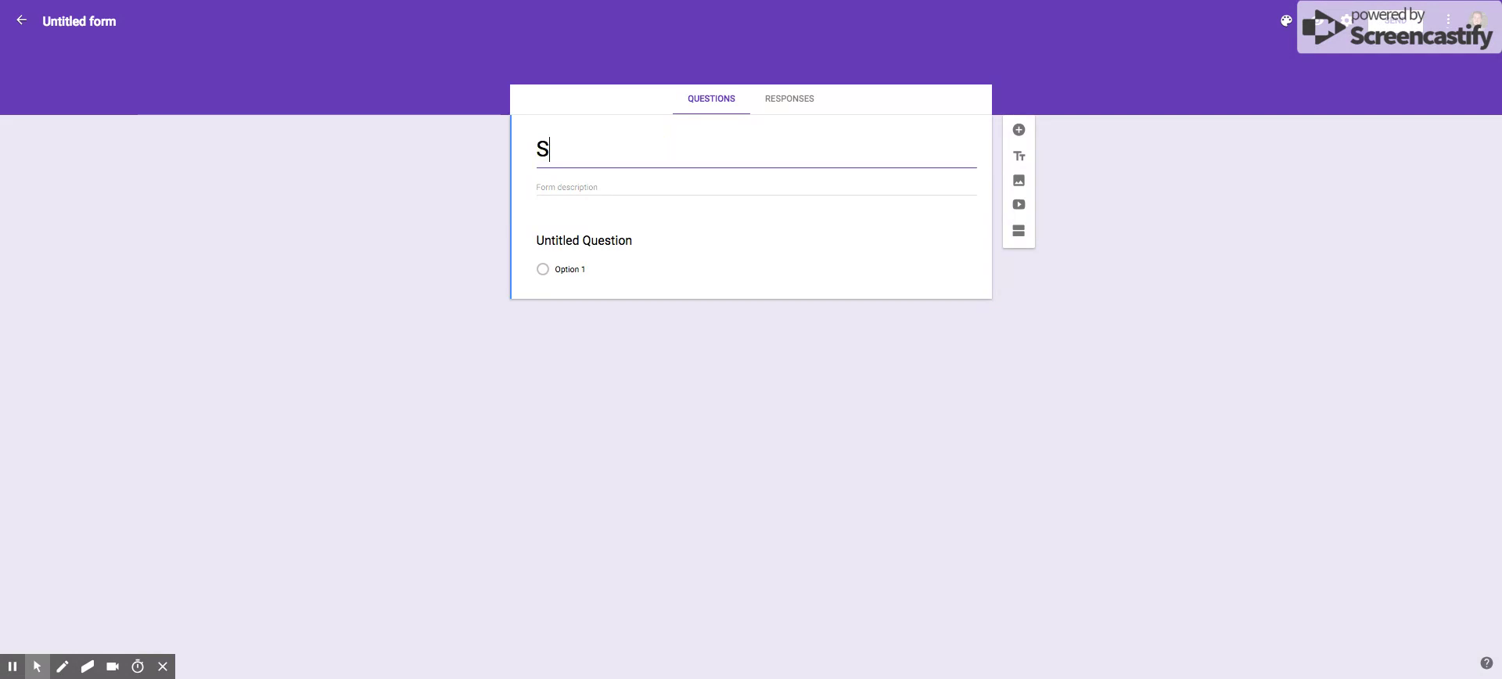
text(Tat)
key(BackSpace)
key(BackSpace)
key(BackSpace)
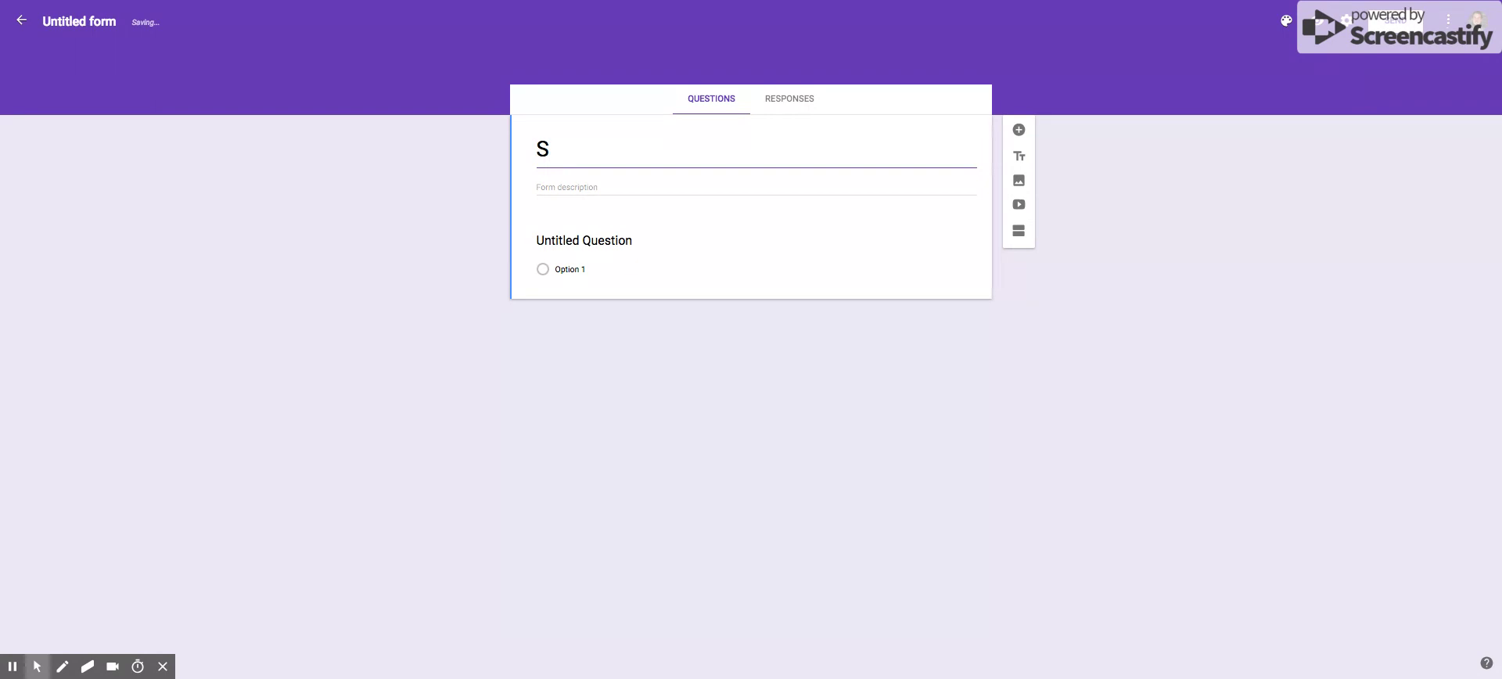
text(tats survey)
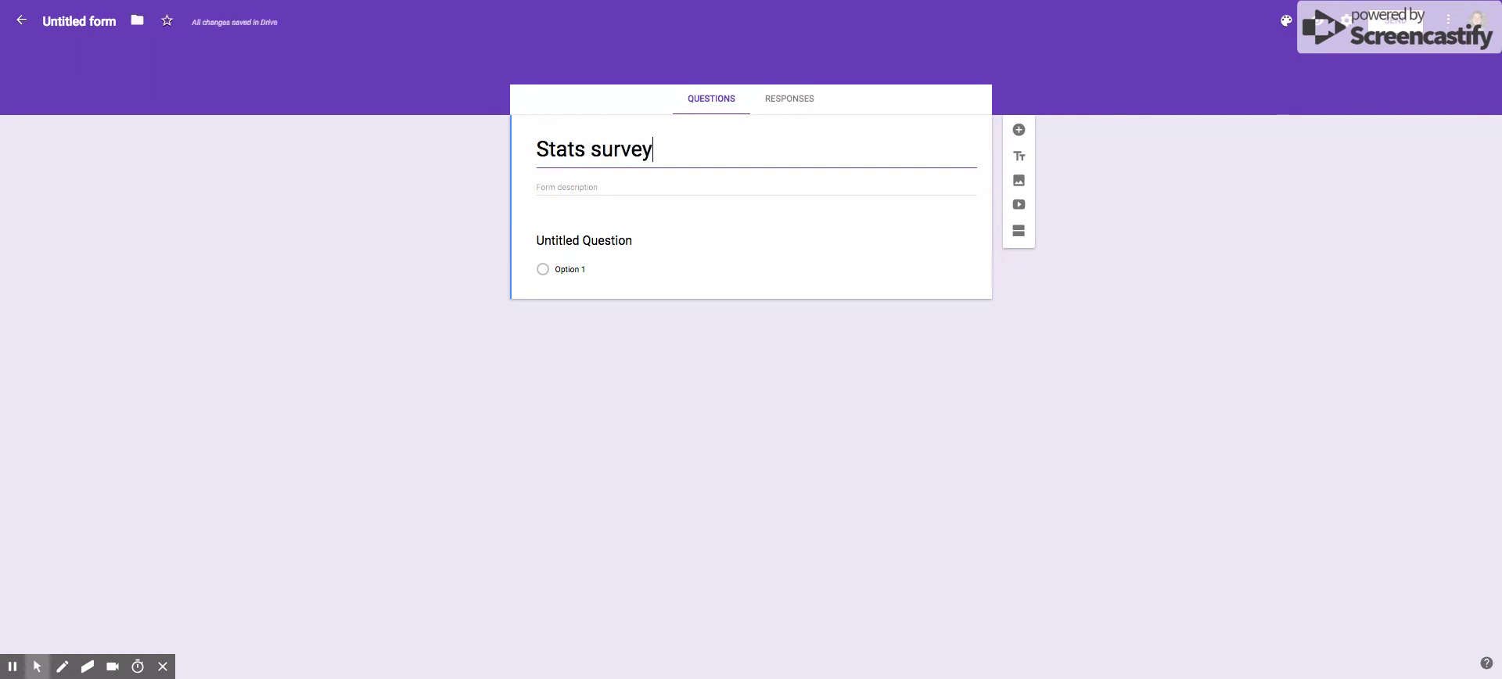
click(611, 149)
key(BackSpace)
text(S)
click(611, 235)
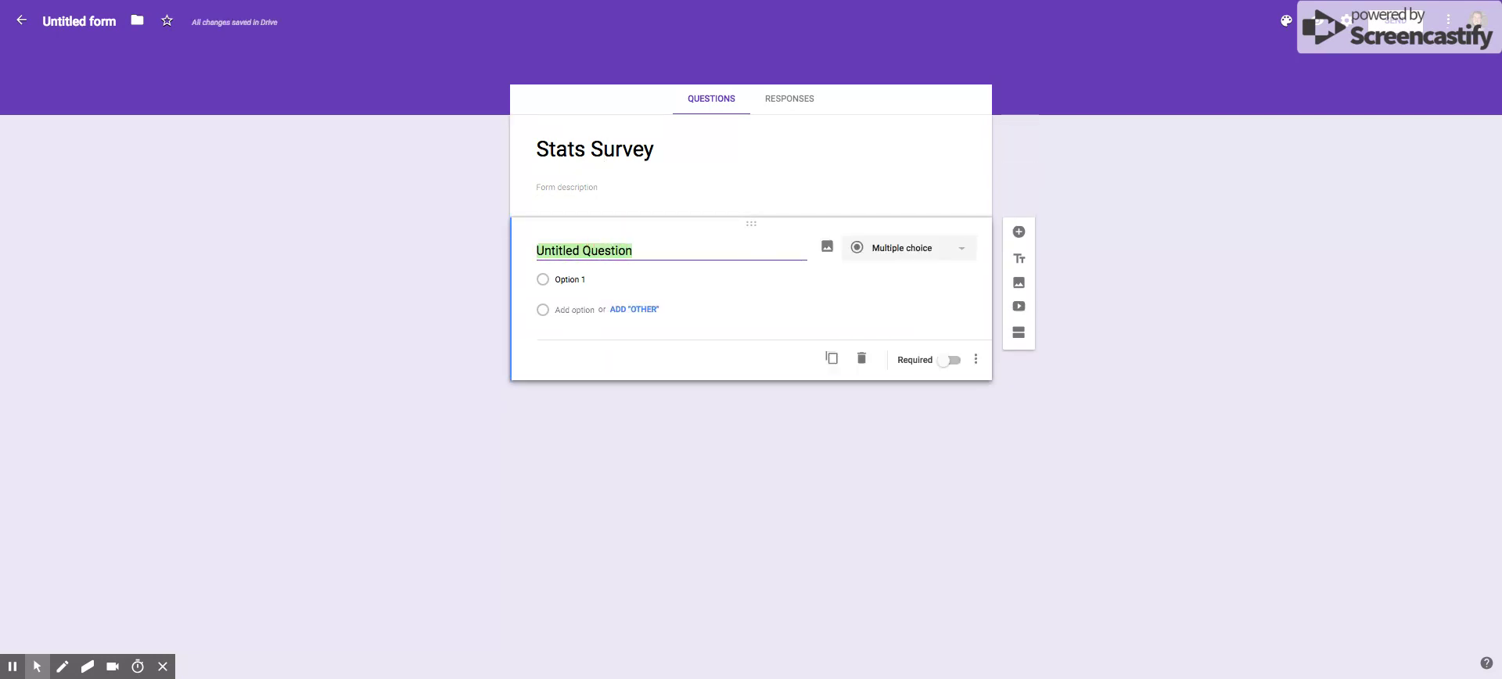
Enter 'What is your height in inches?' as the first question and remove the suggested number validation
text(W)
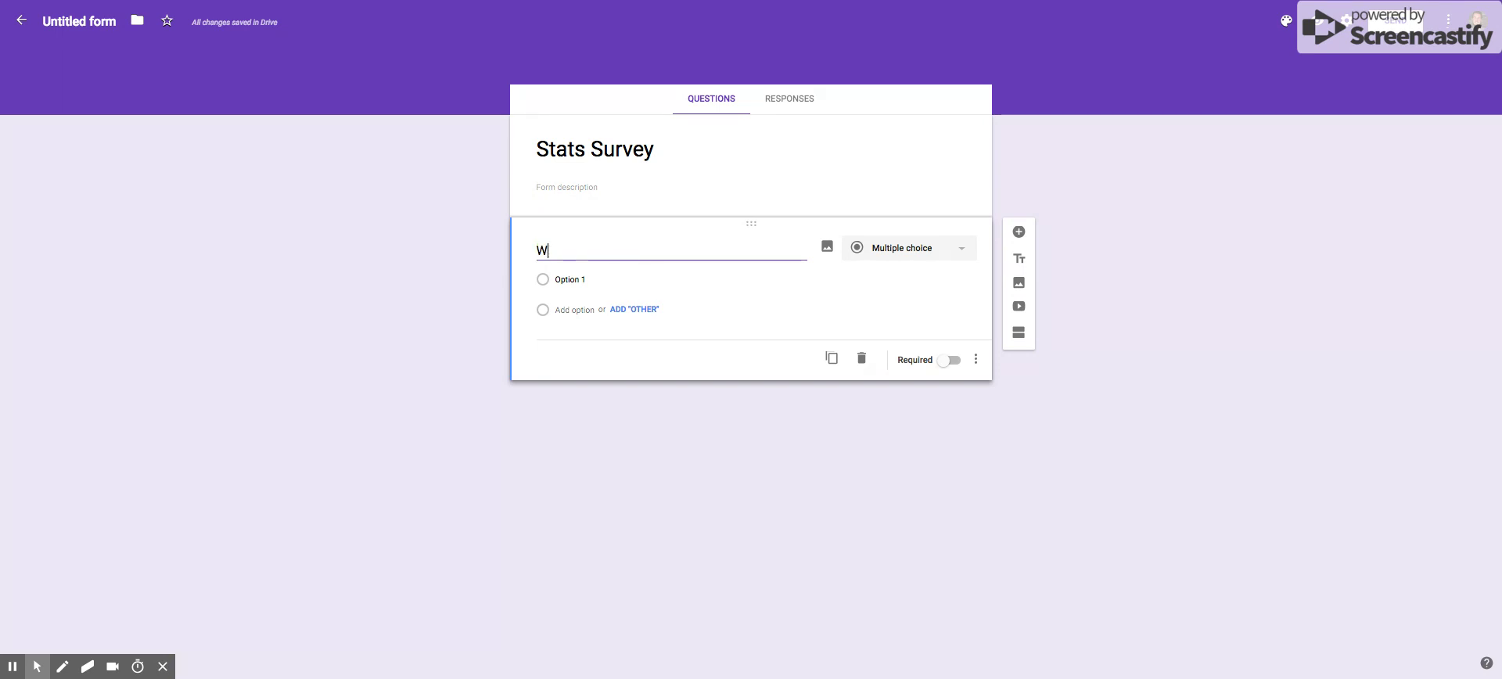
text(hat is your hei)
text(ght in inc)
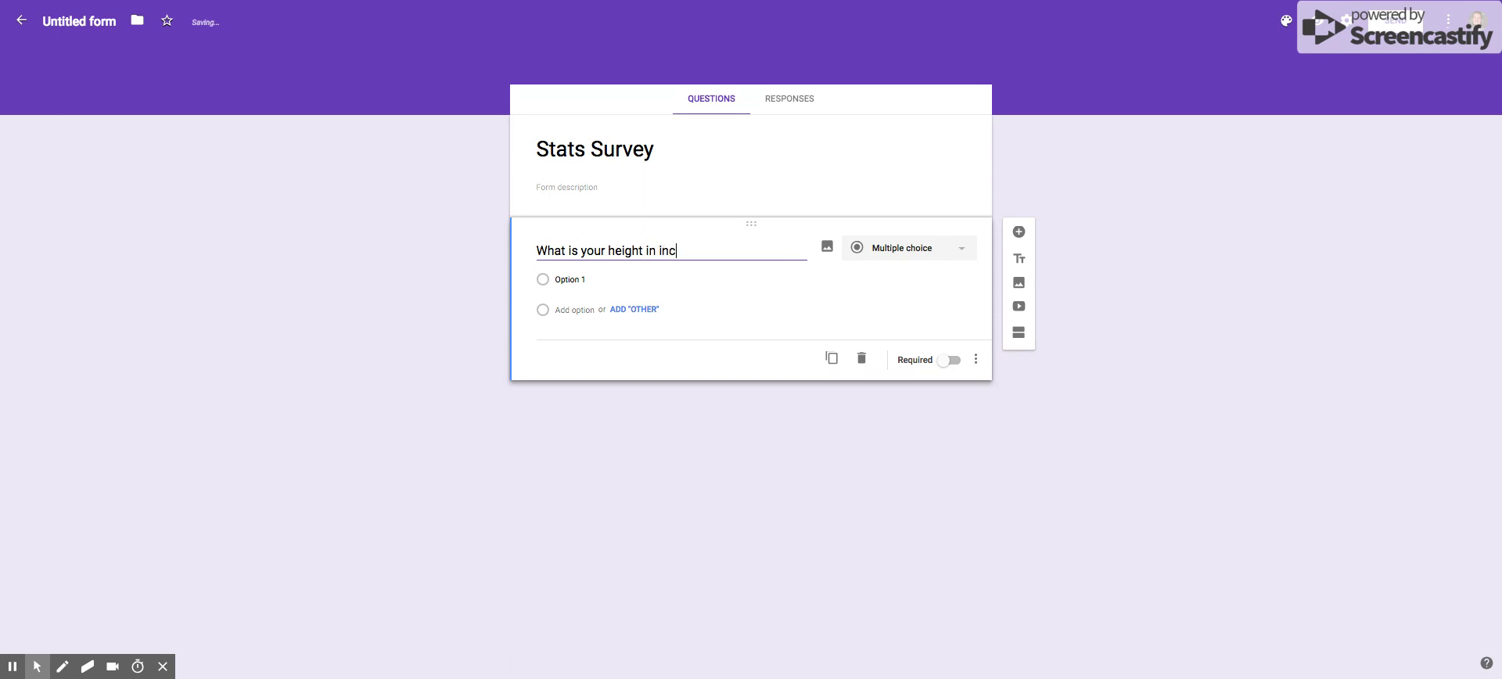
text(hes?)
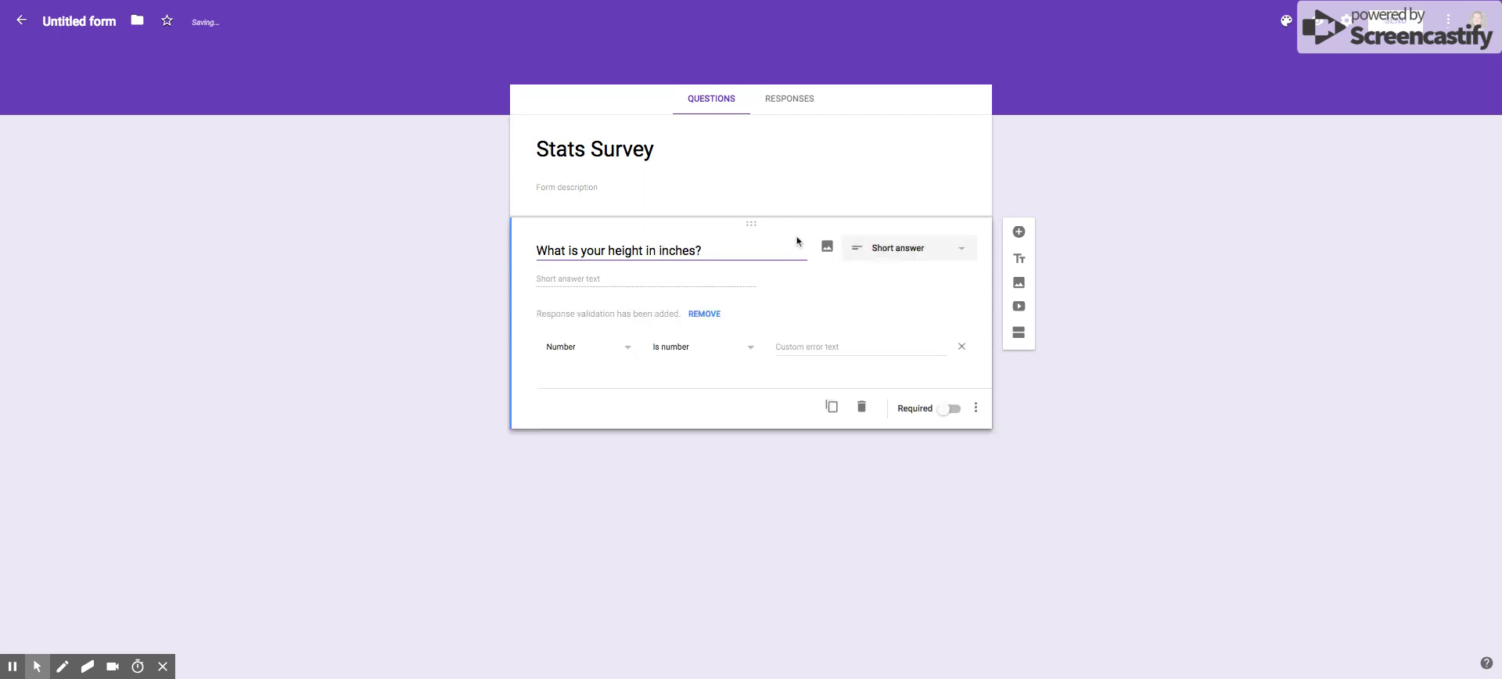
click(708, 314)
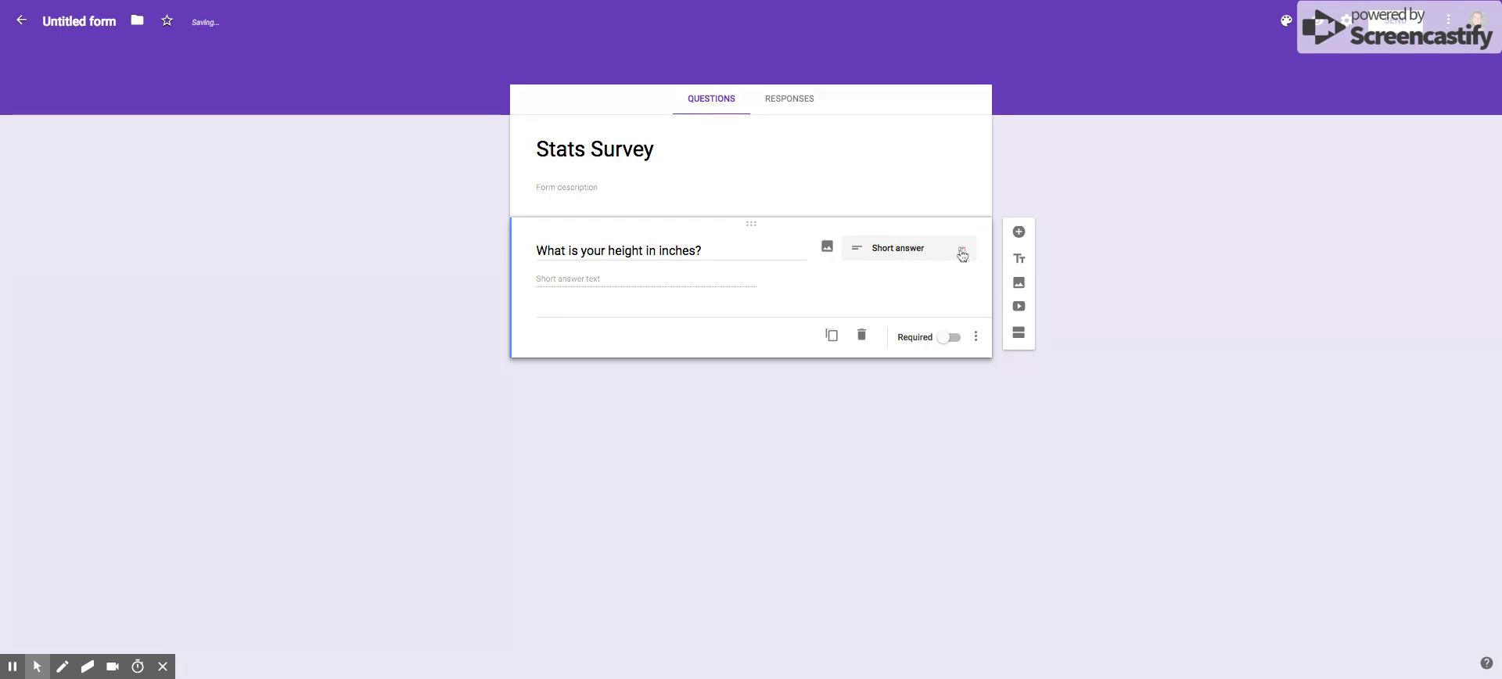
click(933, 258)
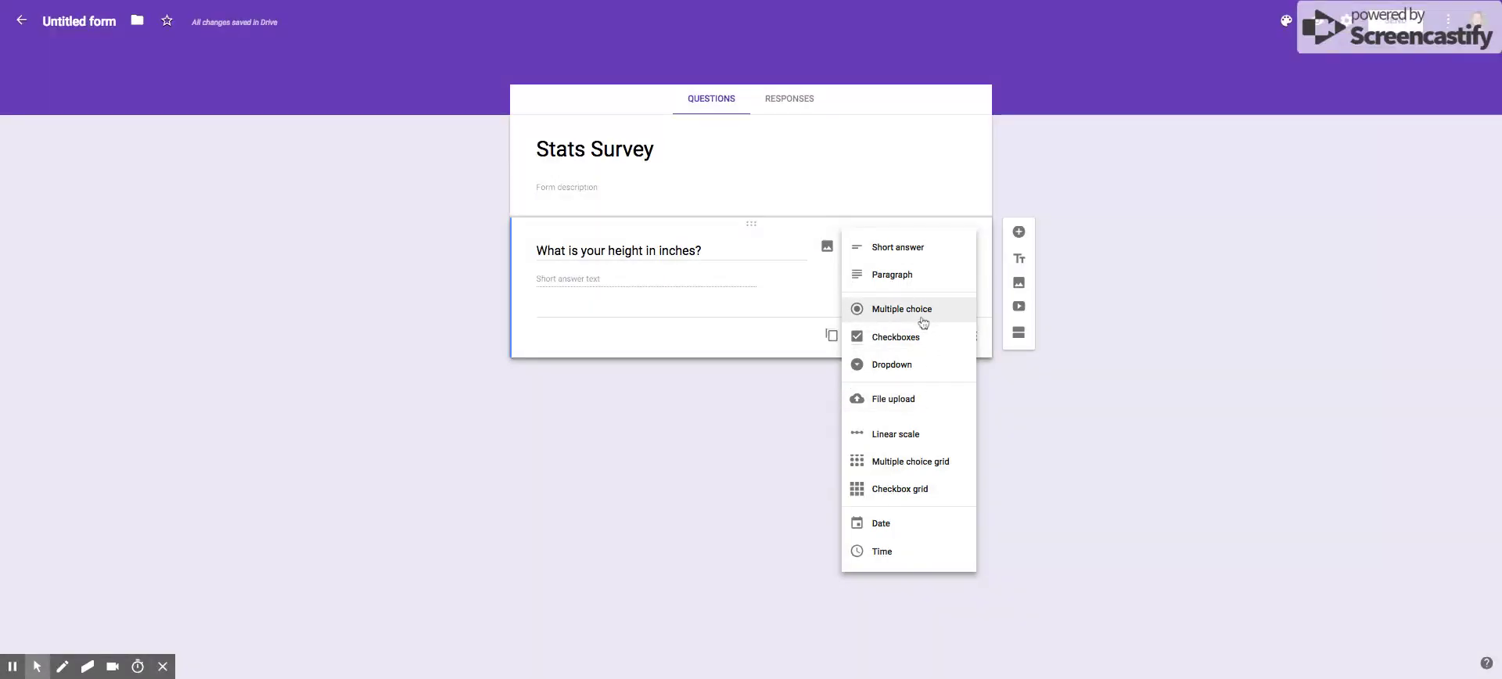
click(923, 322)
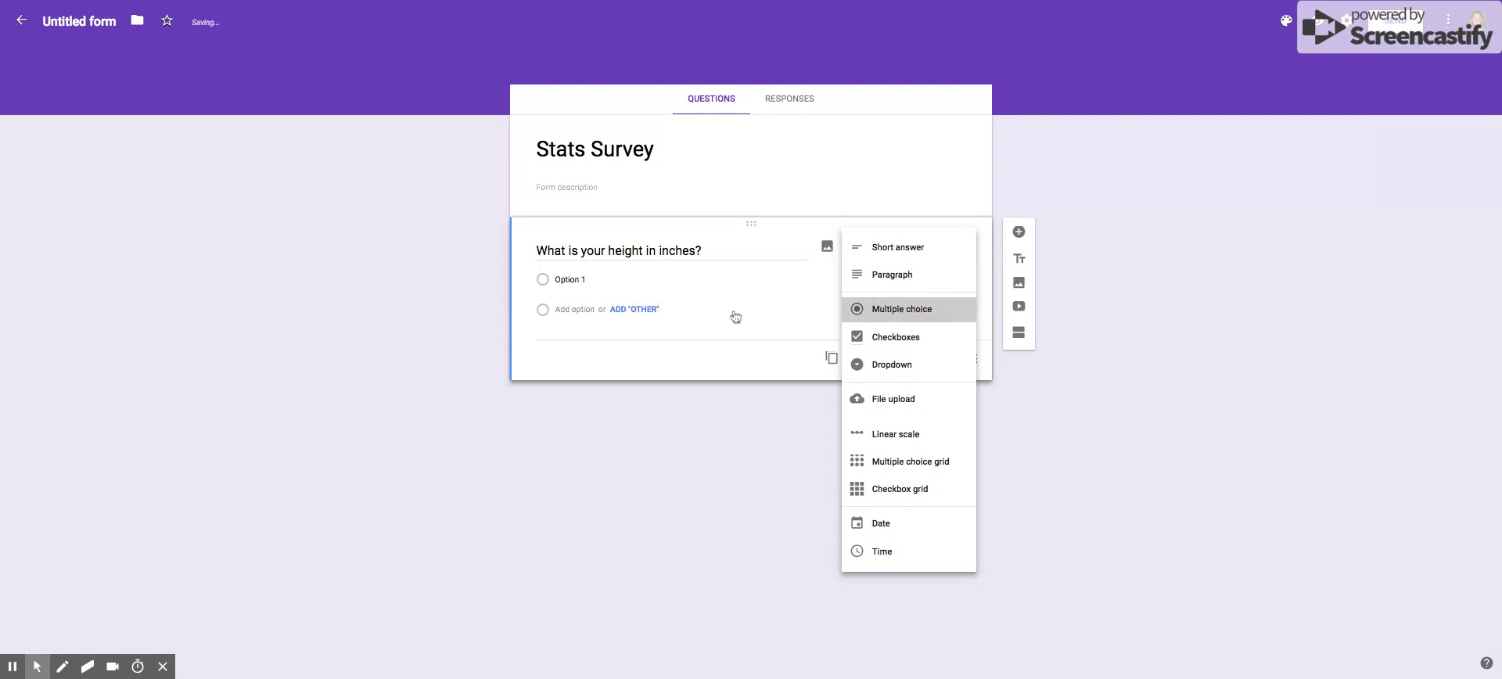
click(570, 282)
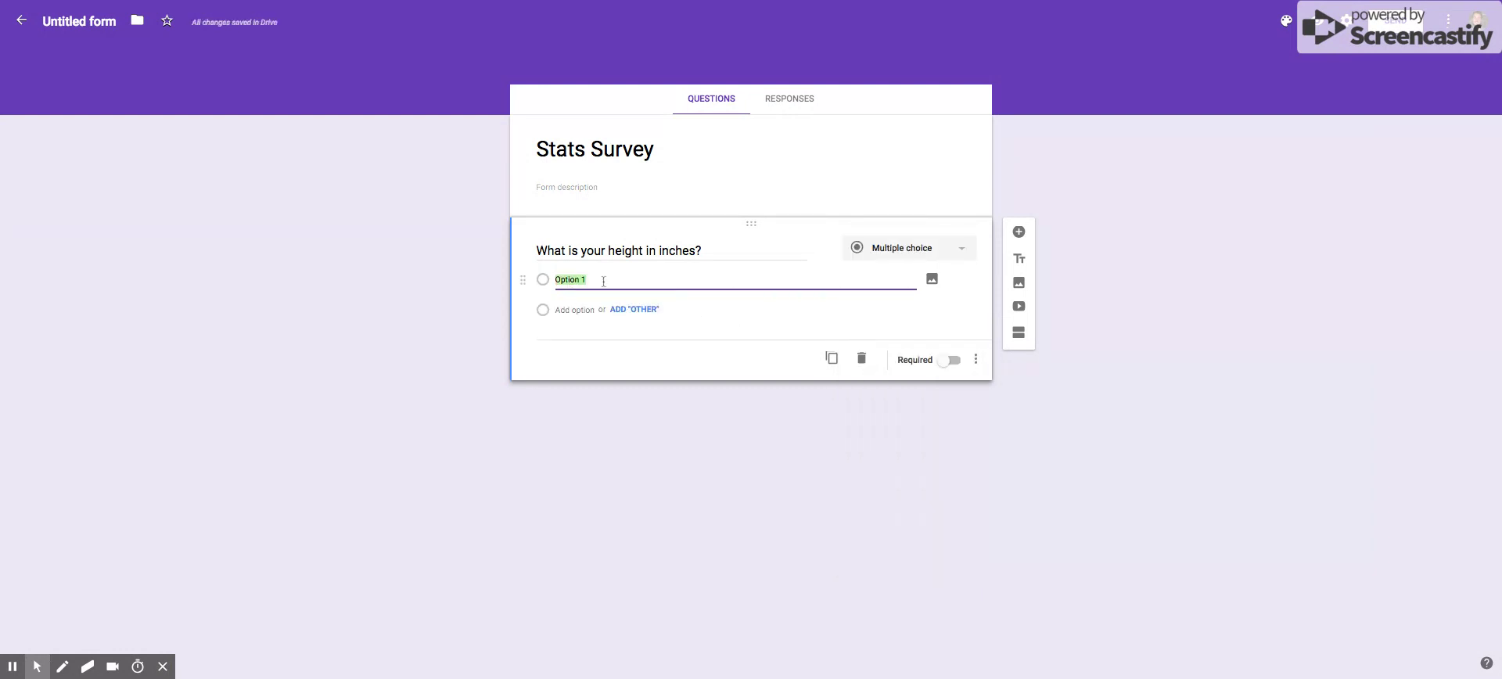
text(0)
text(-20)
click(953, 252)
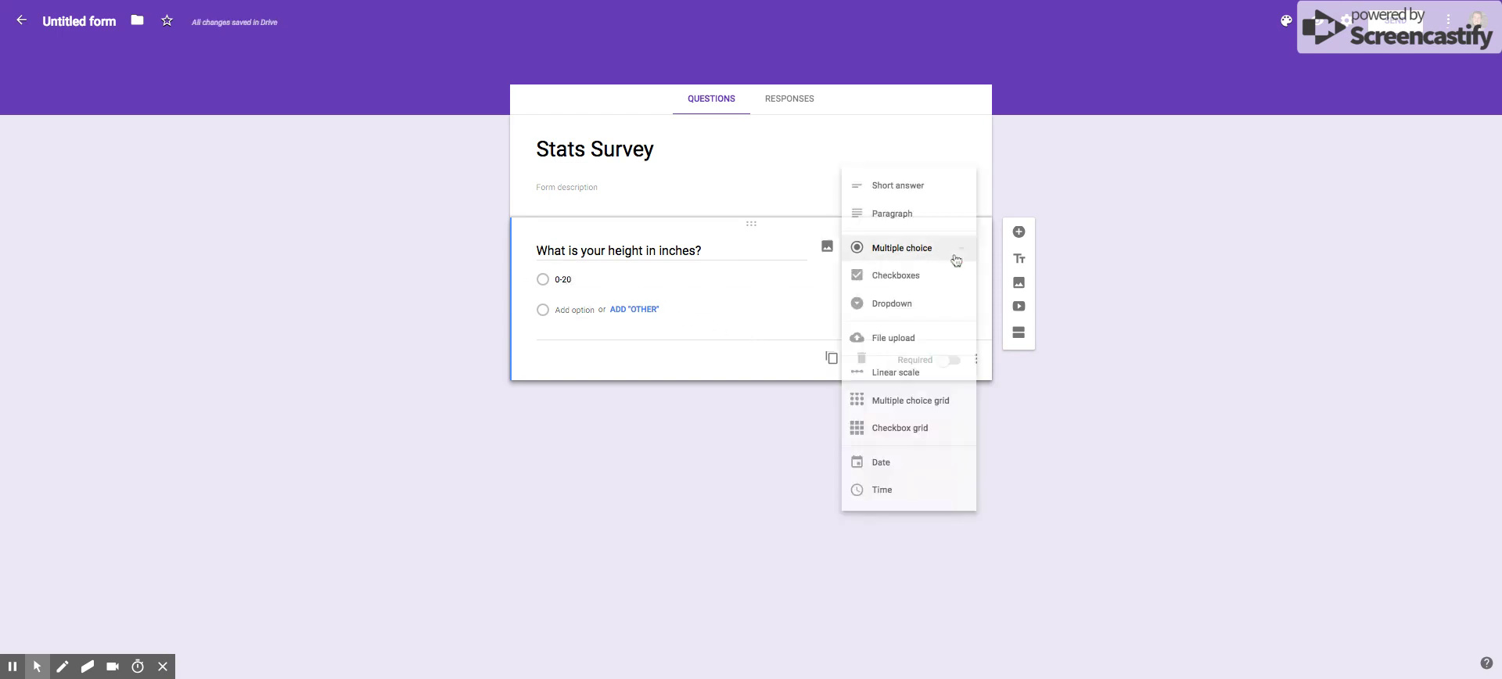
click(900, 192)
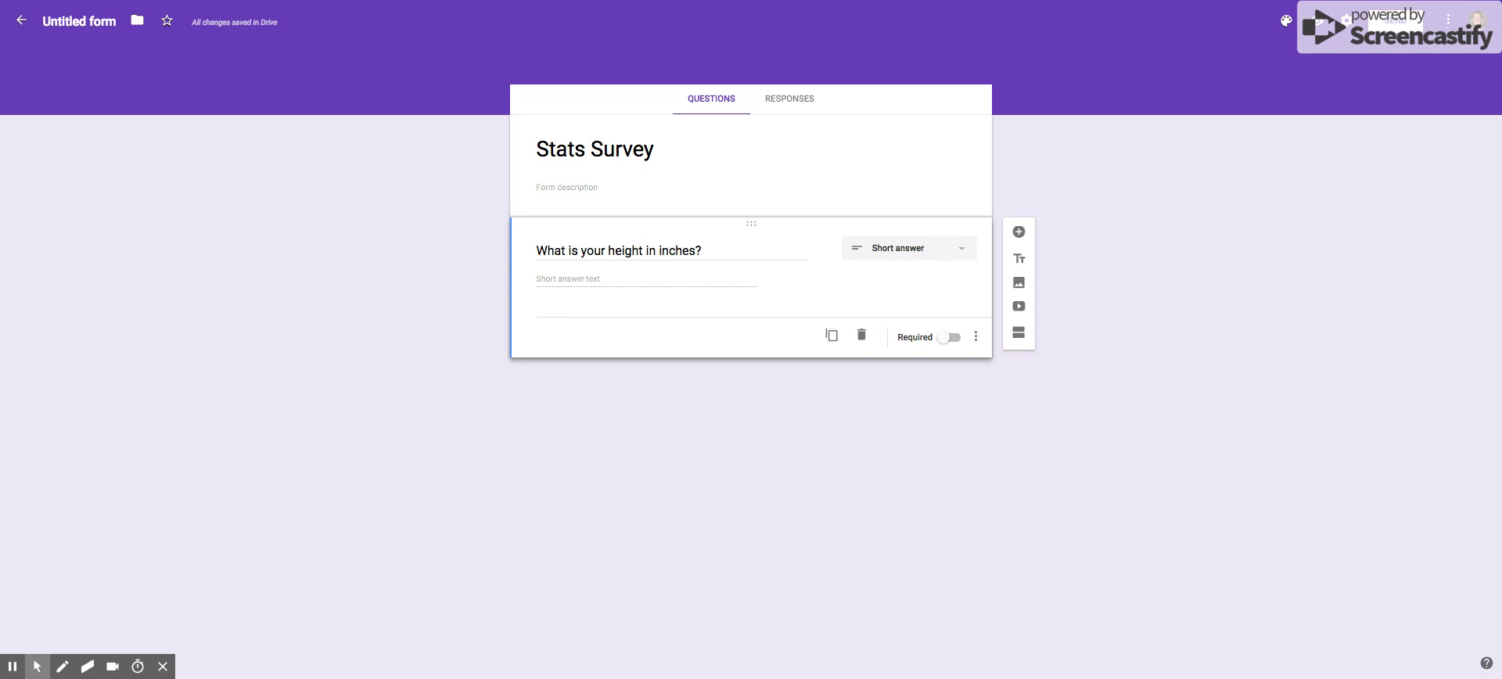
click(976, 337)
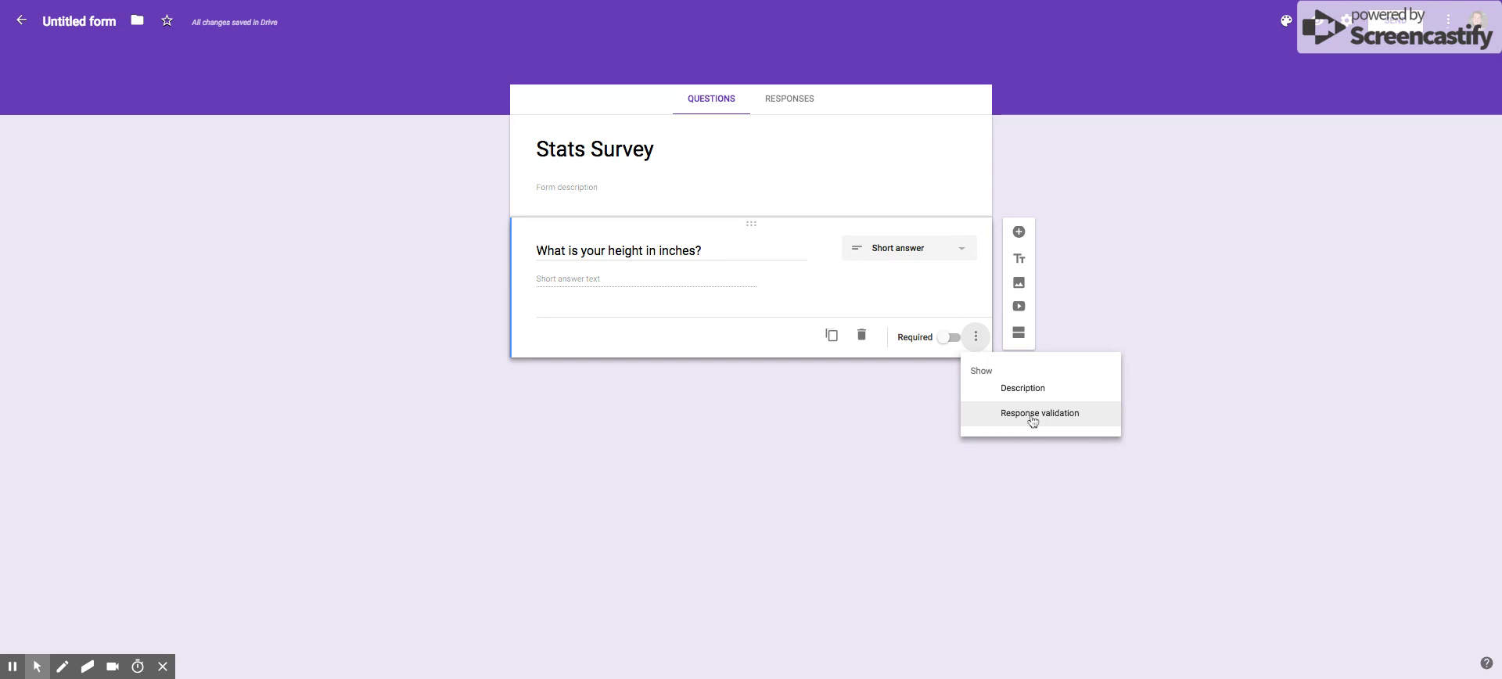
Add Number > Between response validation to the height question with limits 30 and 80
click(1032, 421)
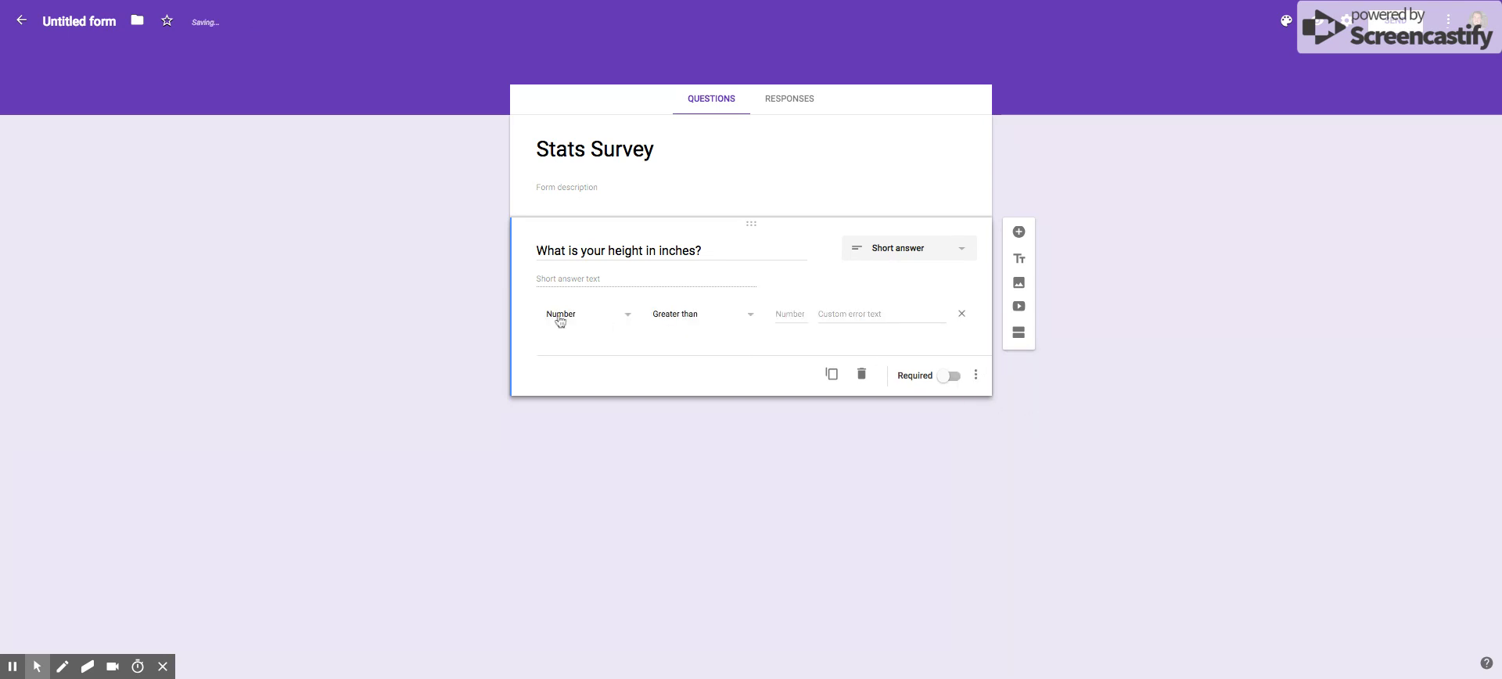
click(693, 321)
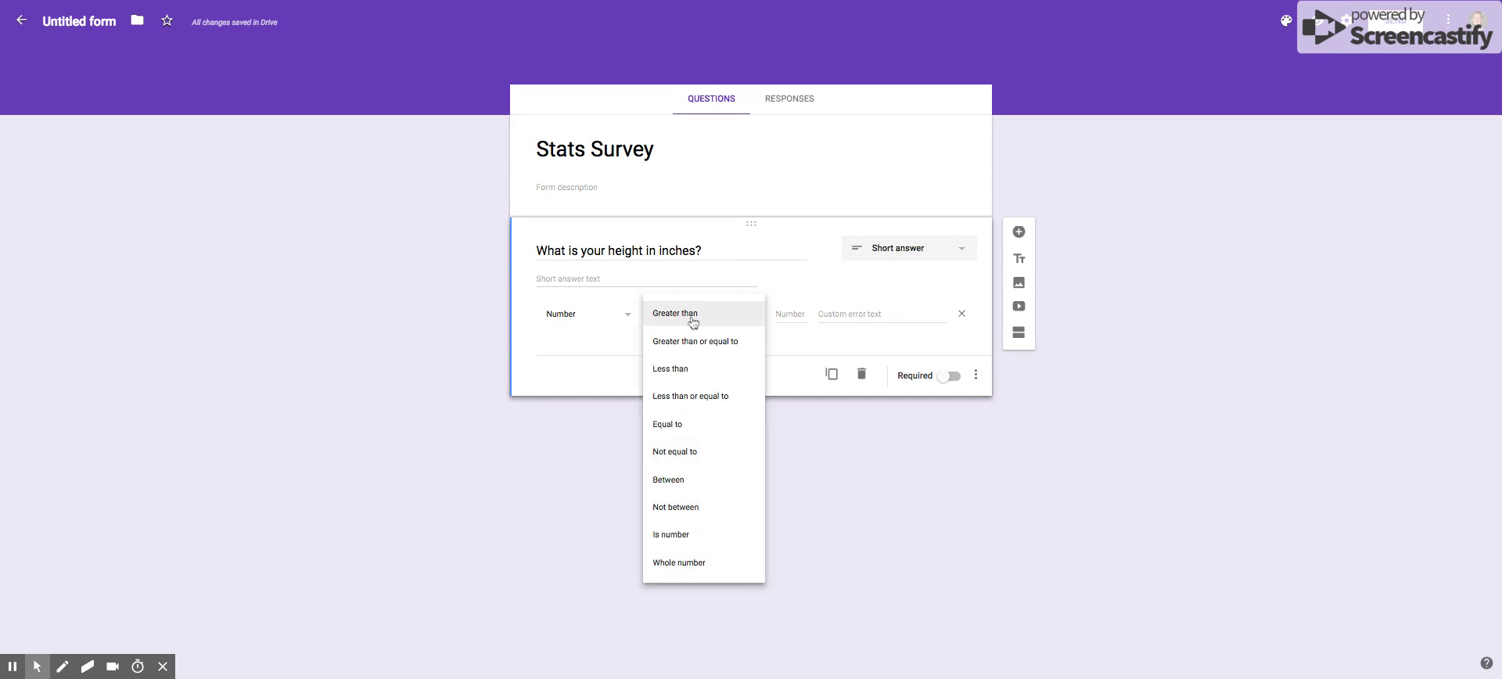
click(691, 478)
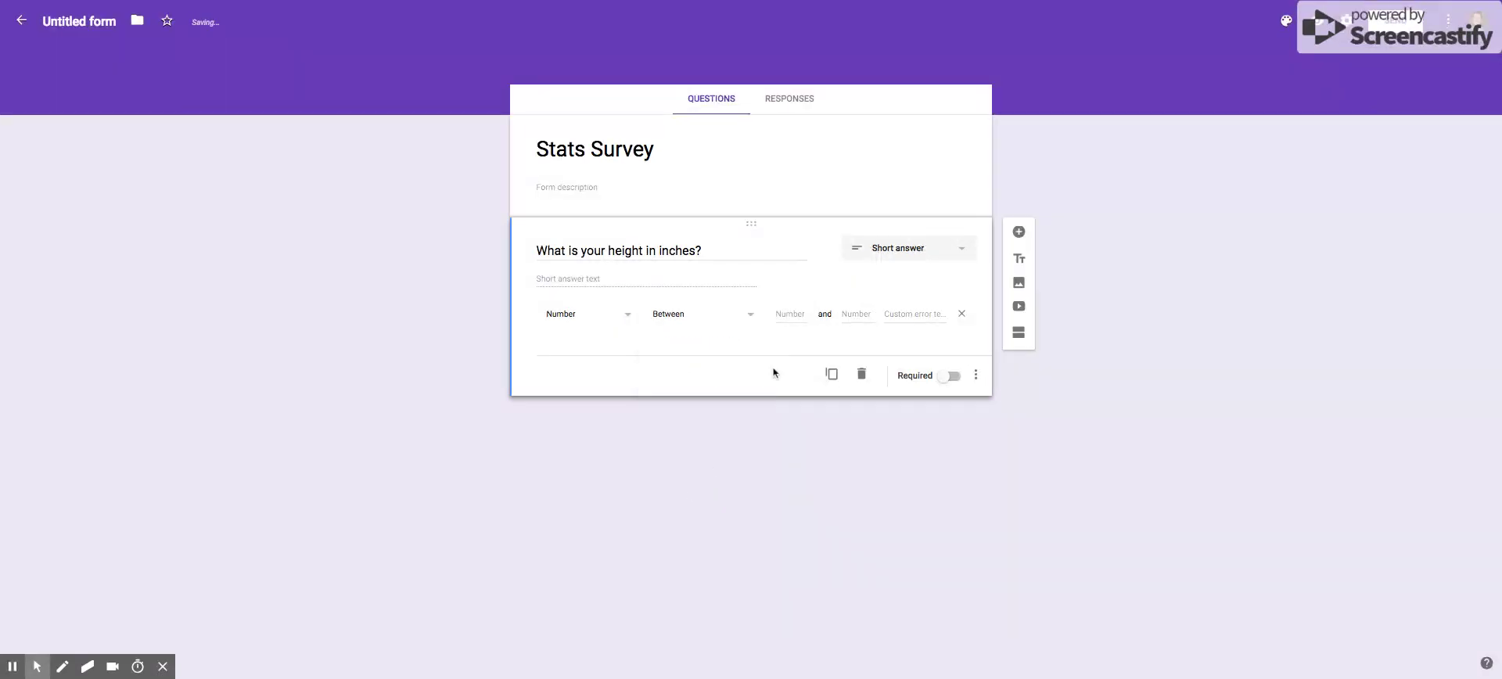
click(791, 312)
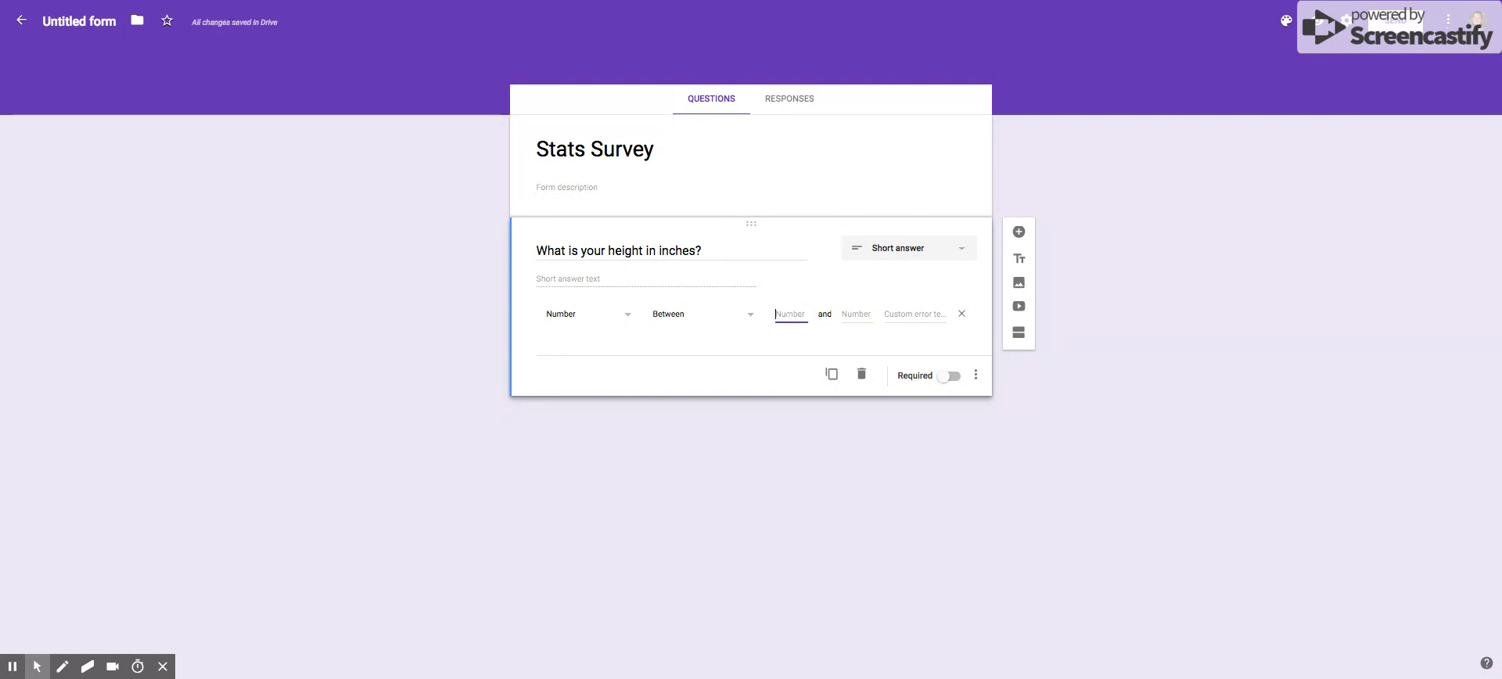
text(30)
click(860, 310)
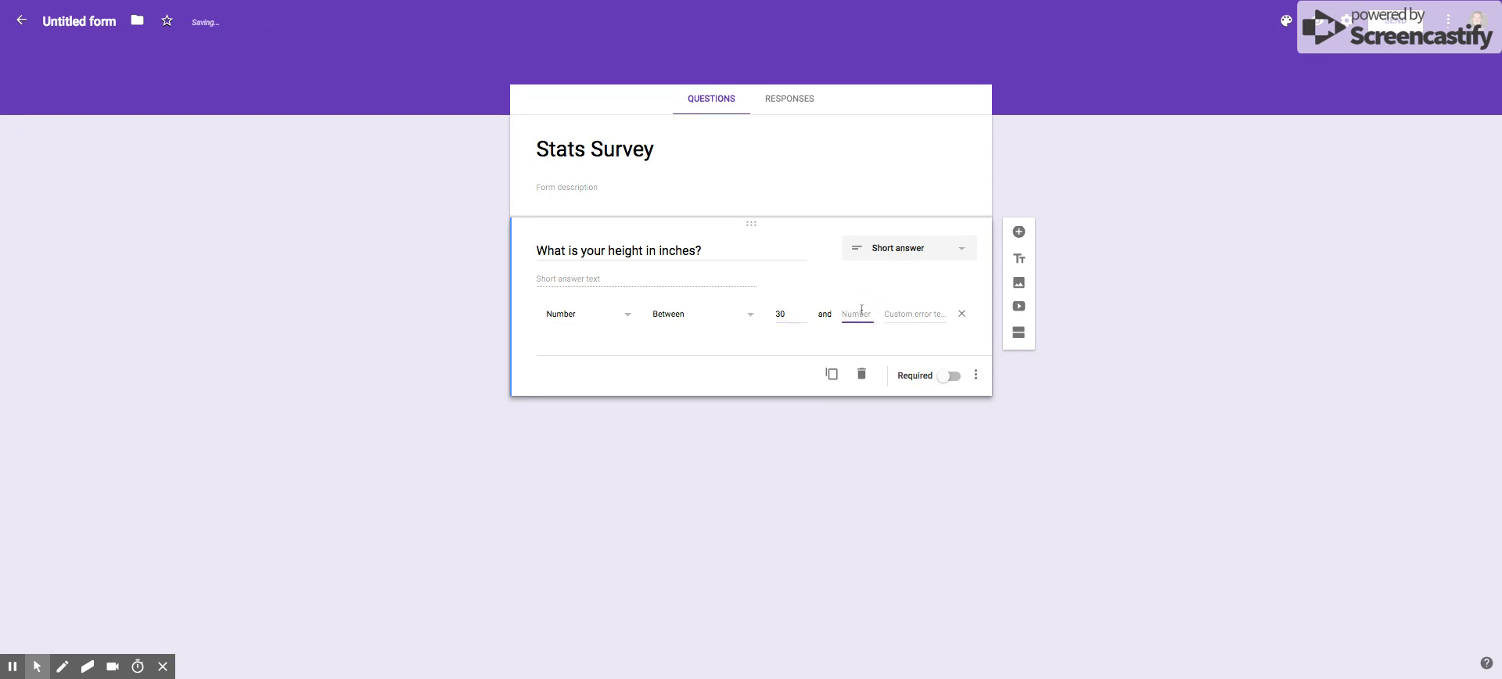
text(80)
Add a question reading 'what is...' and a blank question below it, leaving its type unchanged
click(1020, 234)
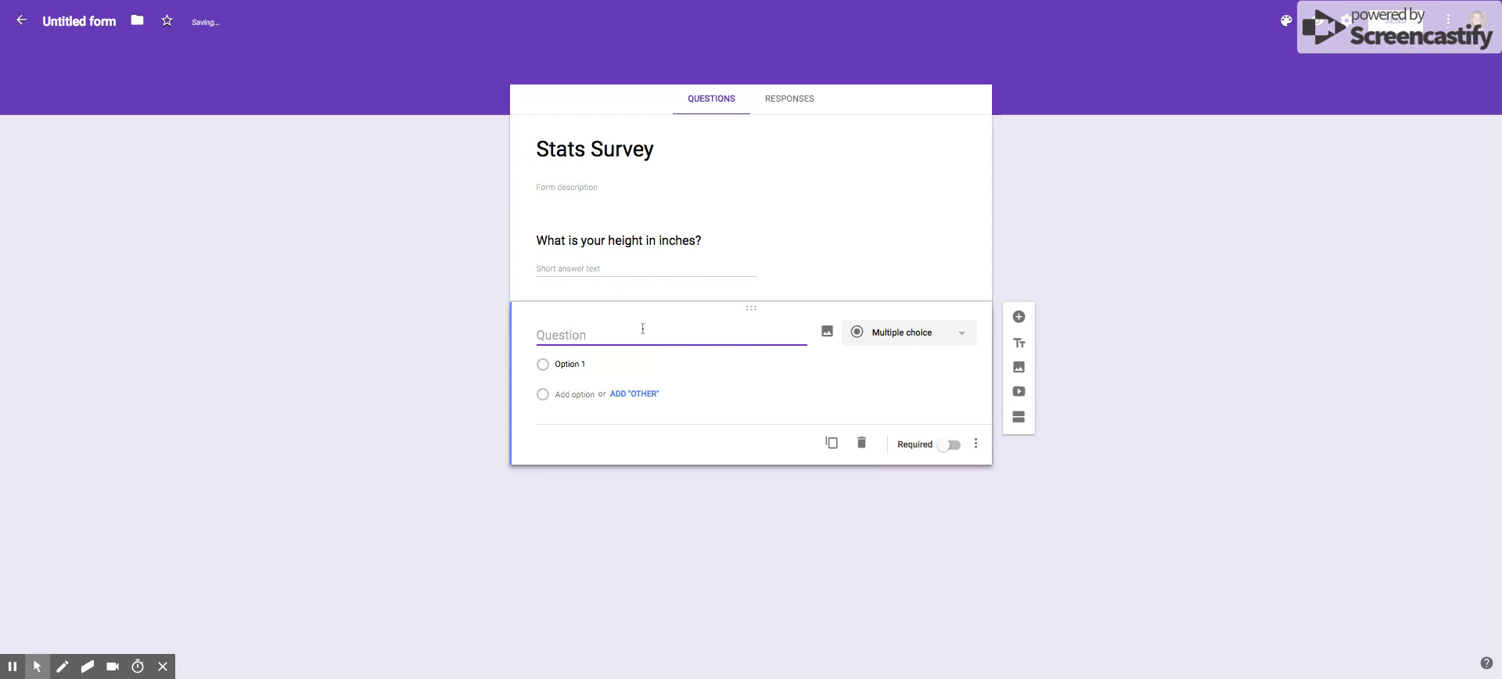
text(what is.)
text(..)
click(1018, 317)
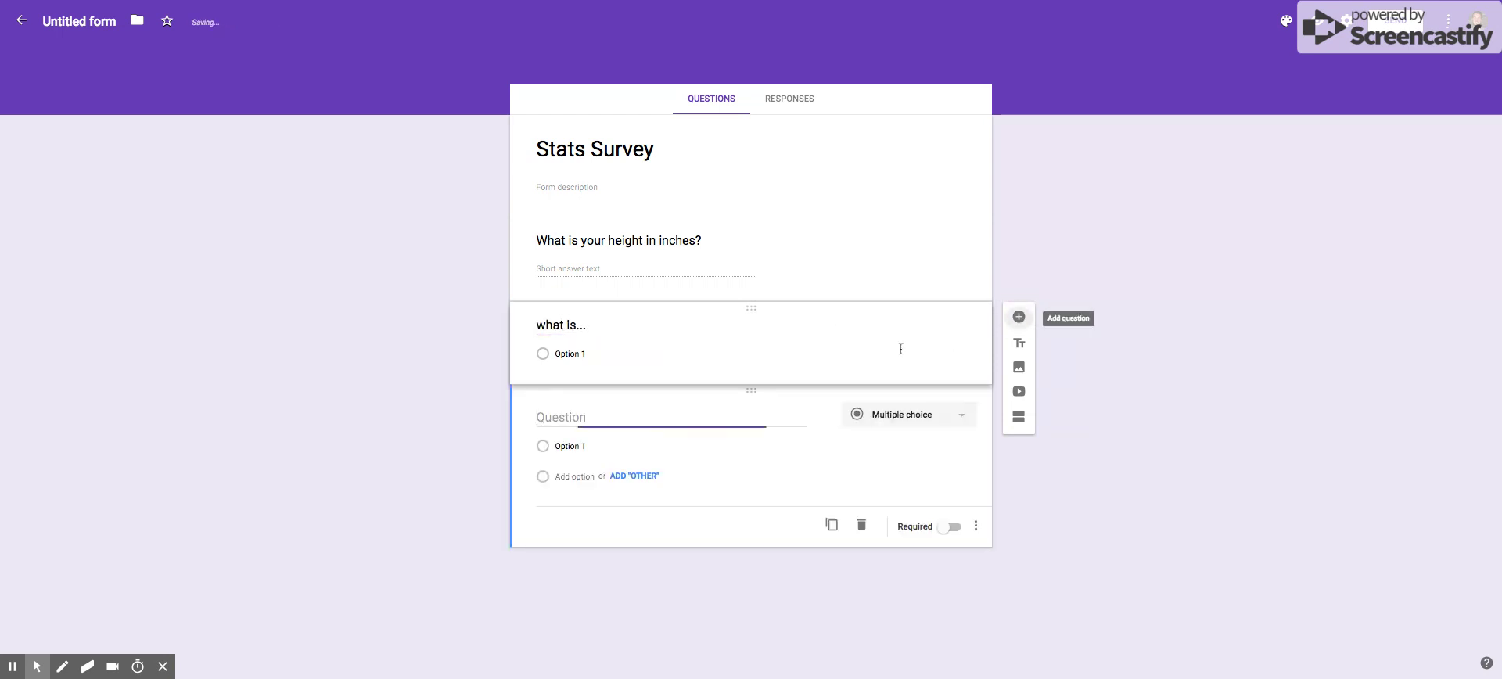
click(962, 413)
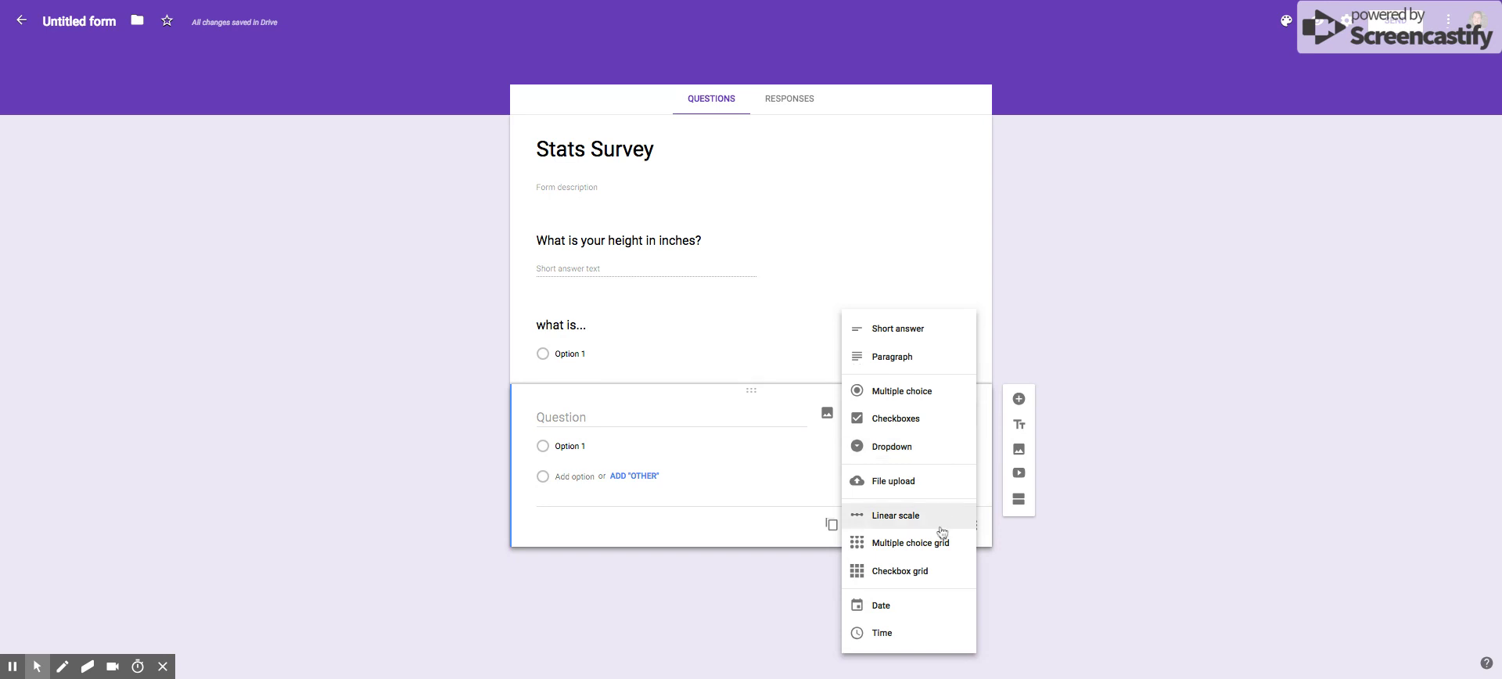
click(1124, 426)
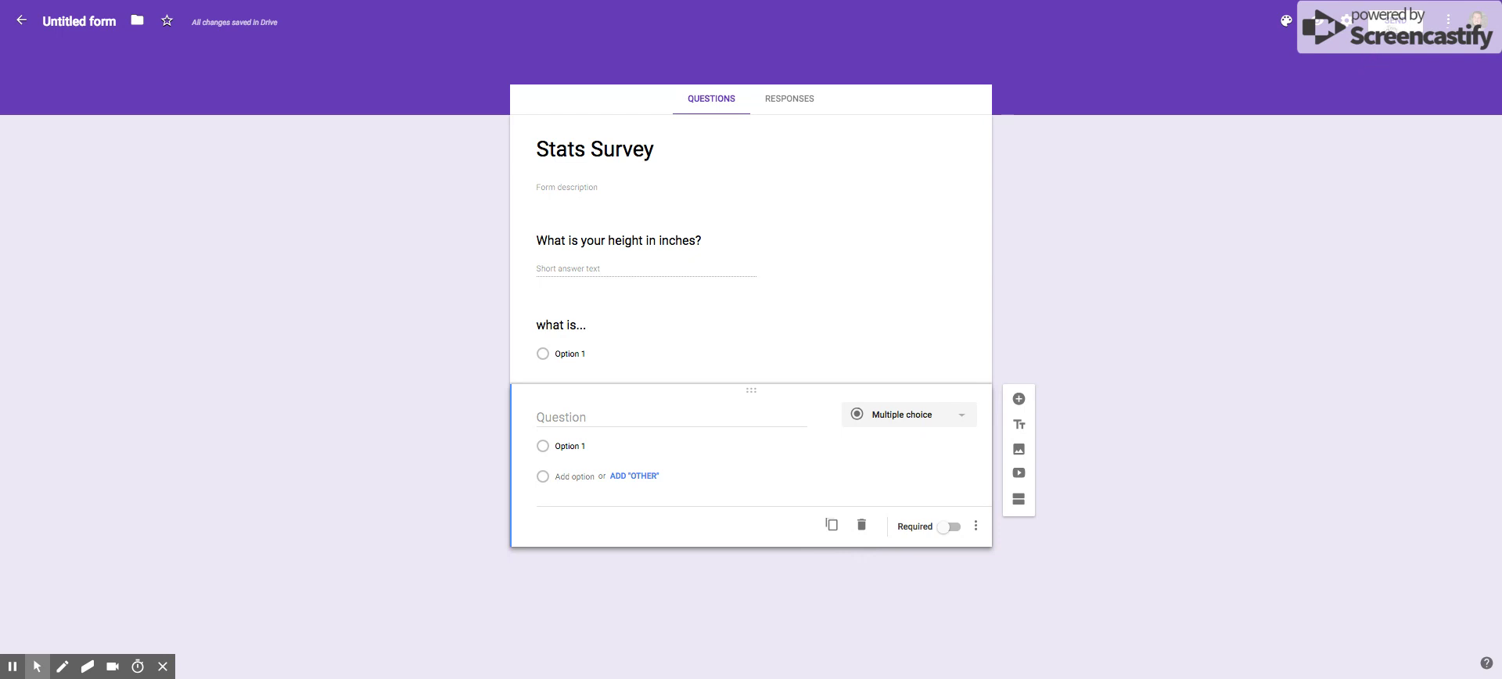
click(1395, 21)
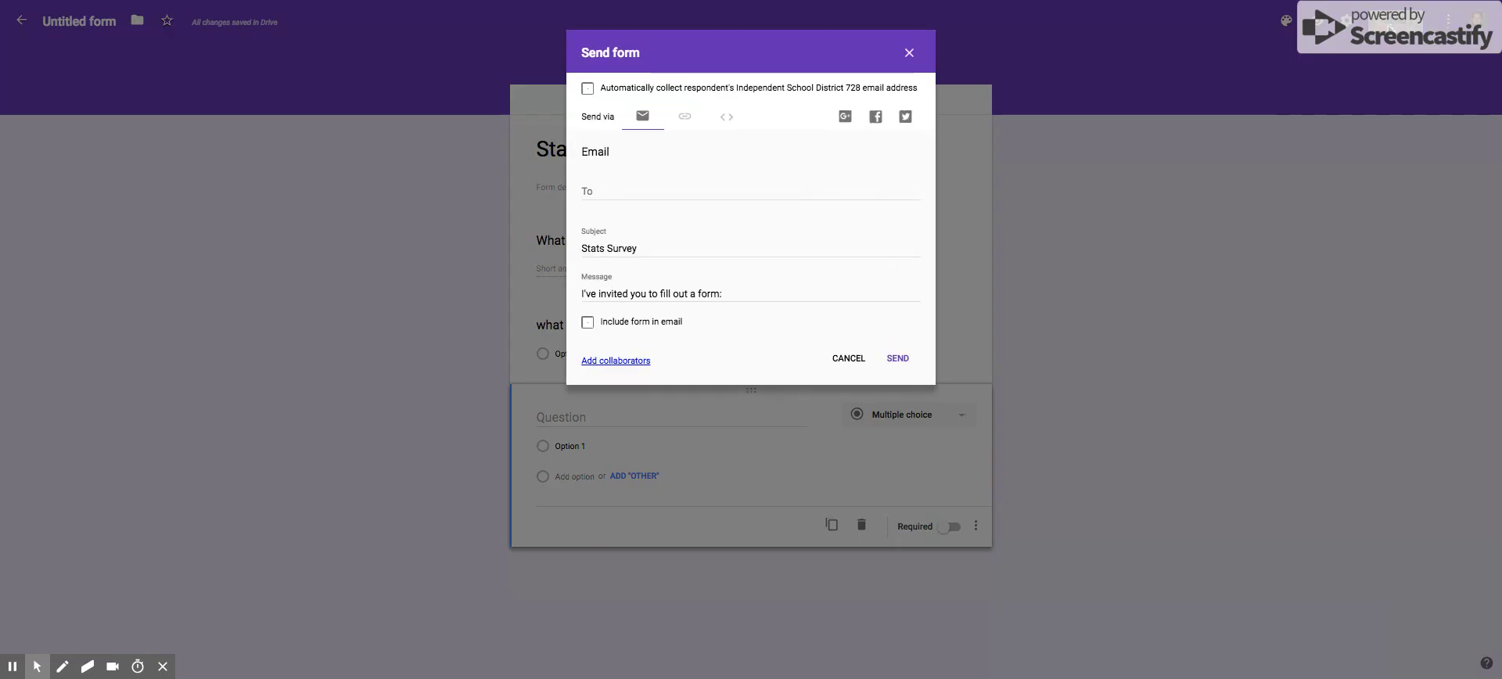
Generate a shortened goo.gl link to the form and copy it to the clipboard
click(686, 118)
click(587, 196)
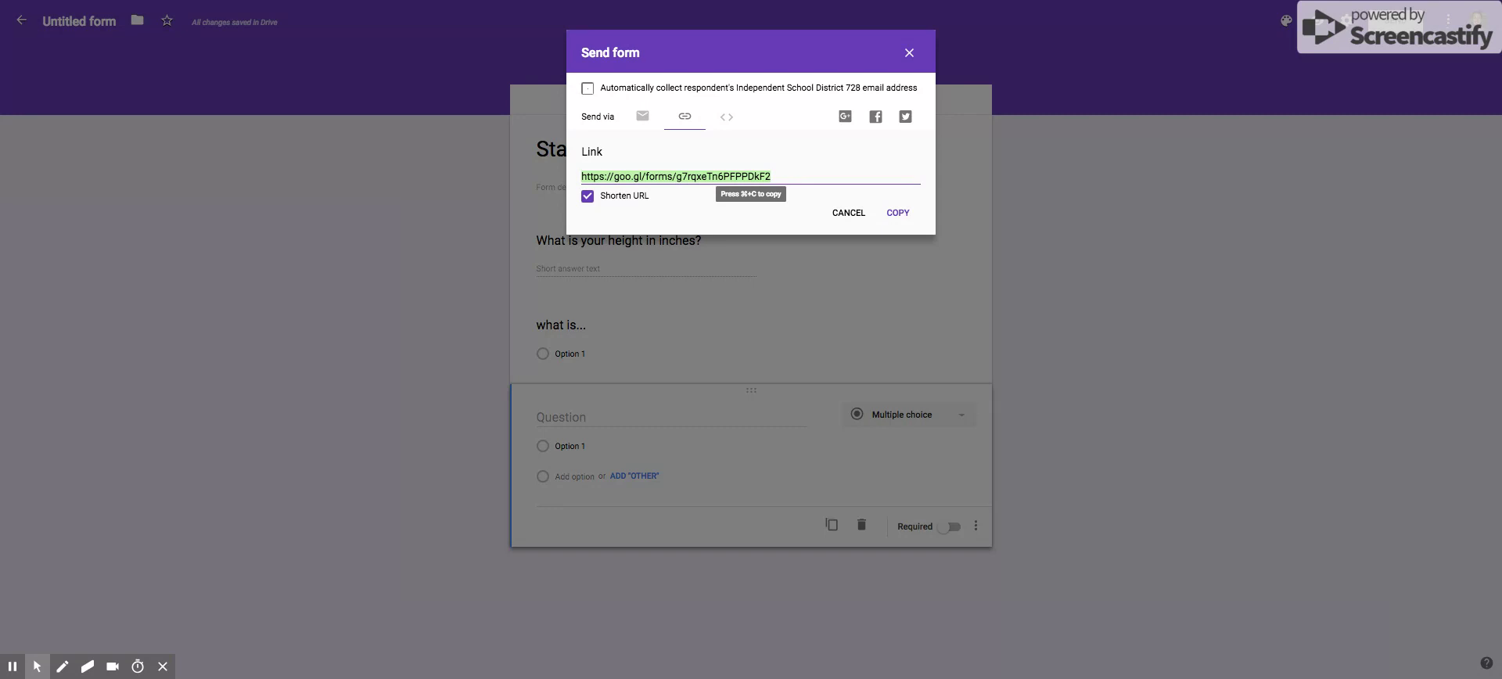
click(898, 213)
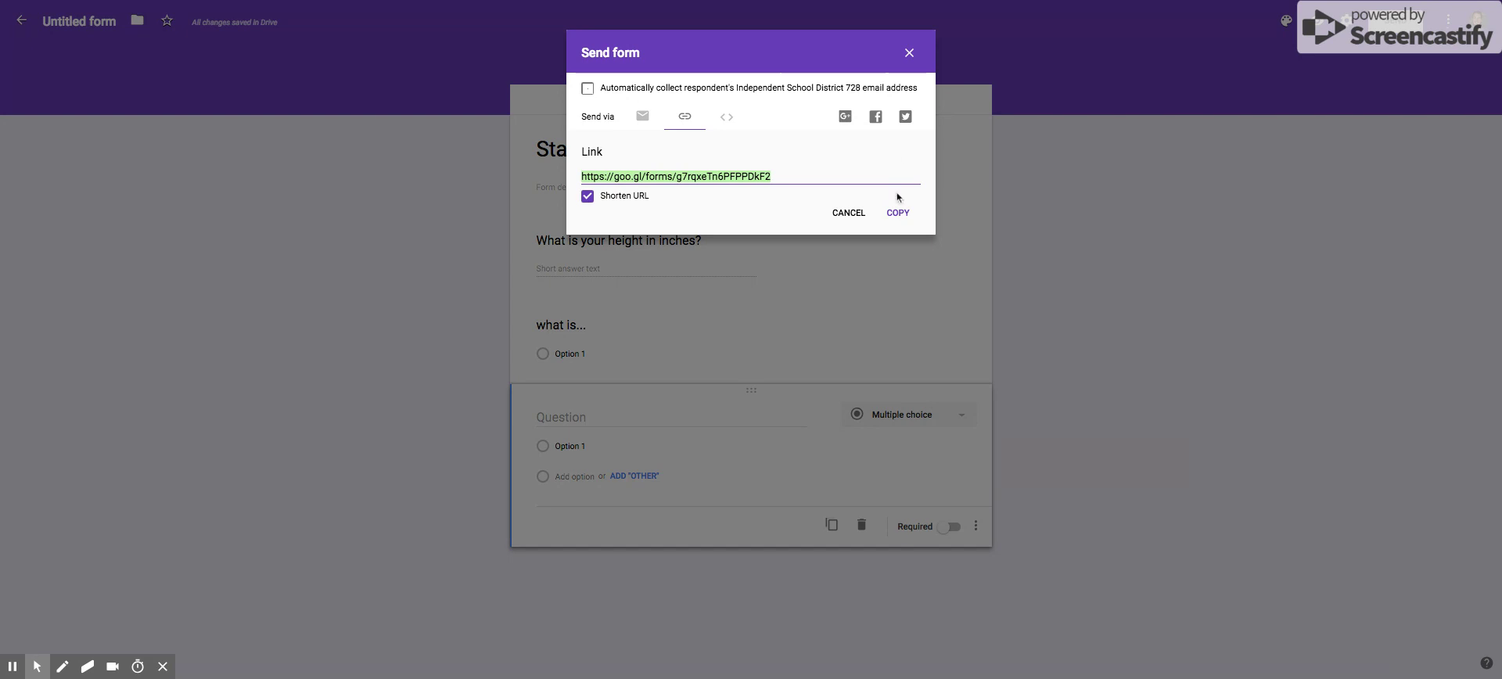
click(910, 55)
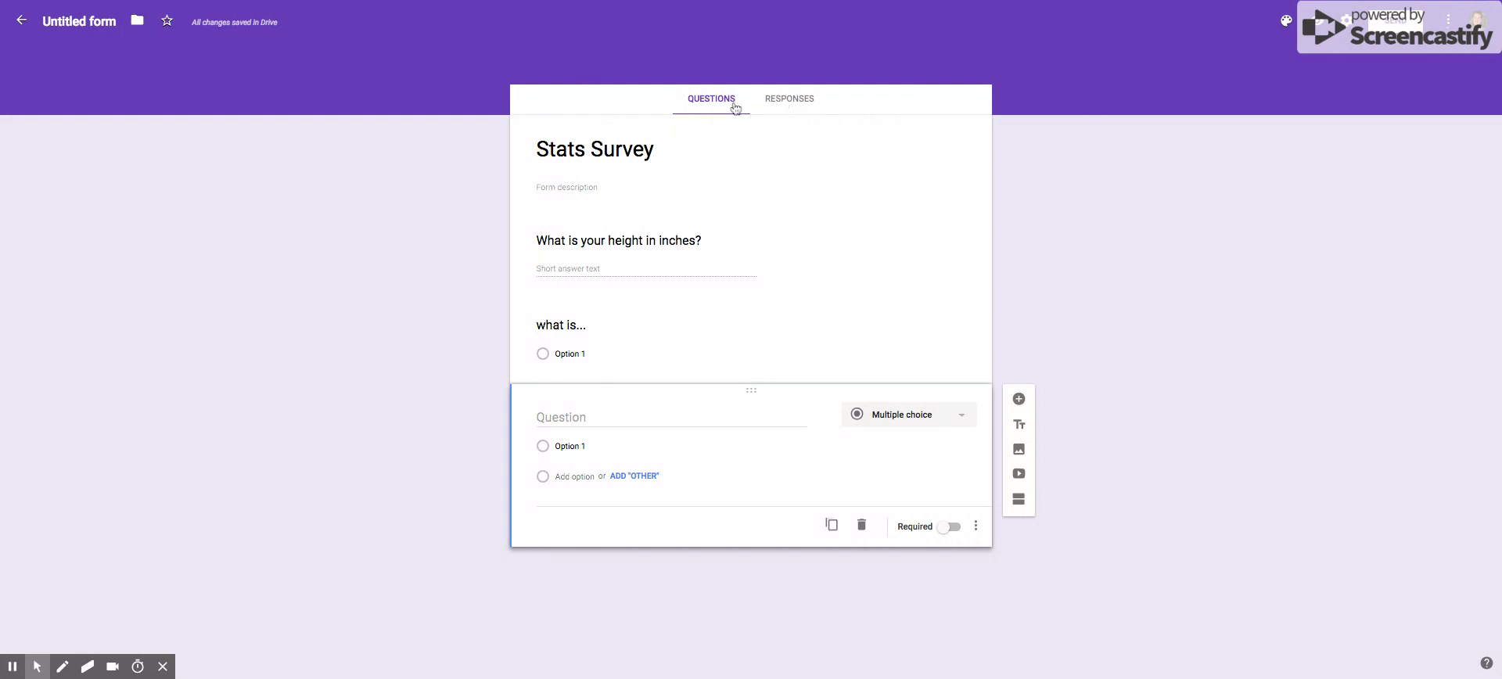
Show the Responses tab with 0 responses and create a responses spreadsheet
click(775, 105)
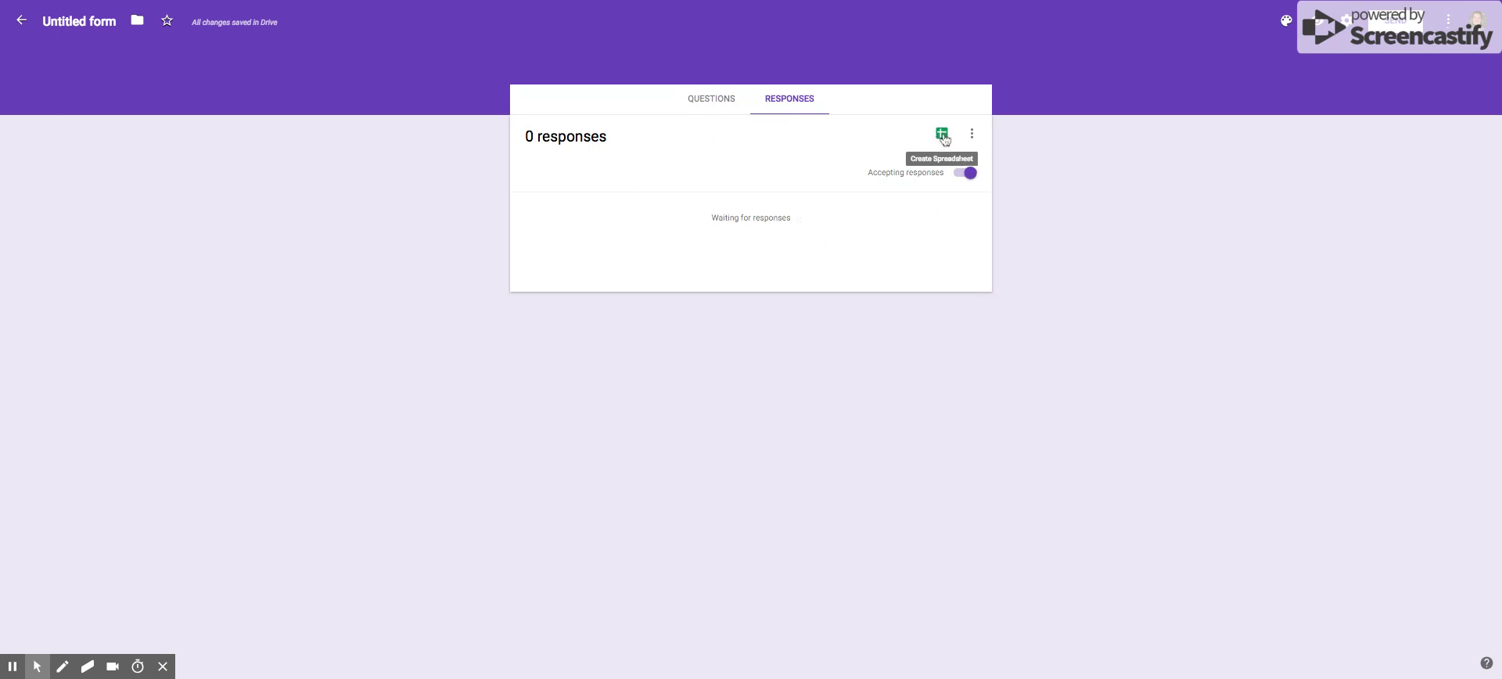
click(943, 136)
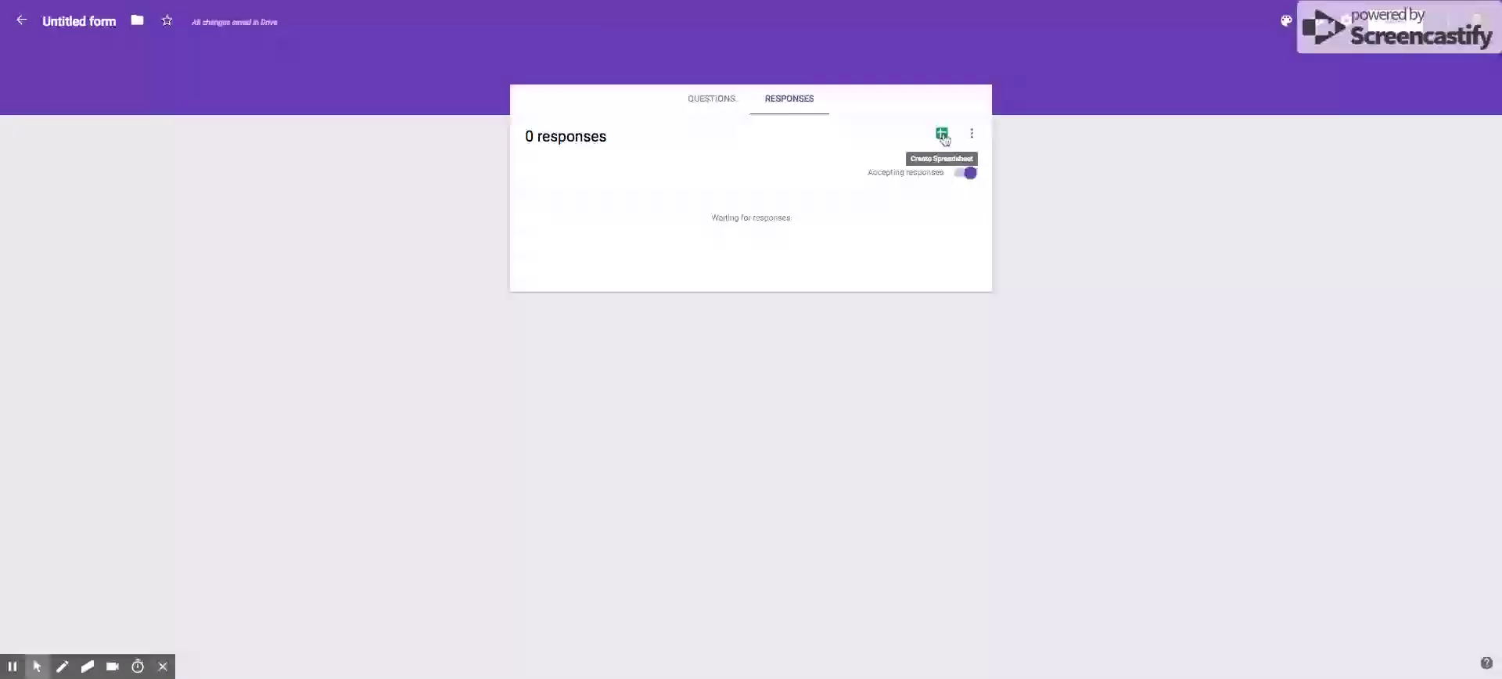